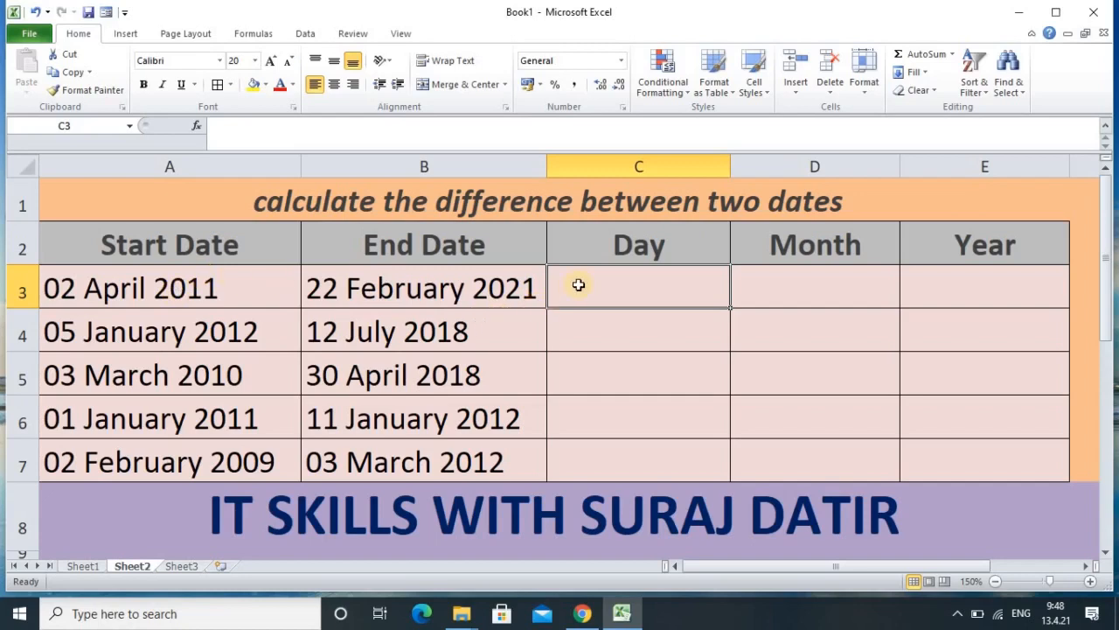
Try calculating the day difference in cell C3 with the subtraction formula =A3-B3, and clear the cell.
type("=")
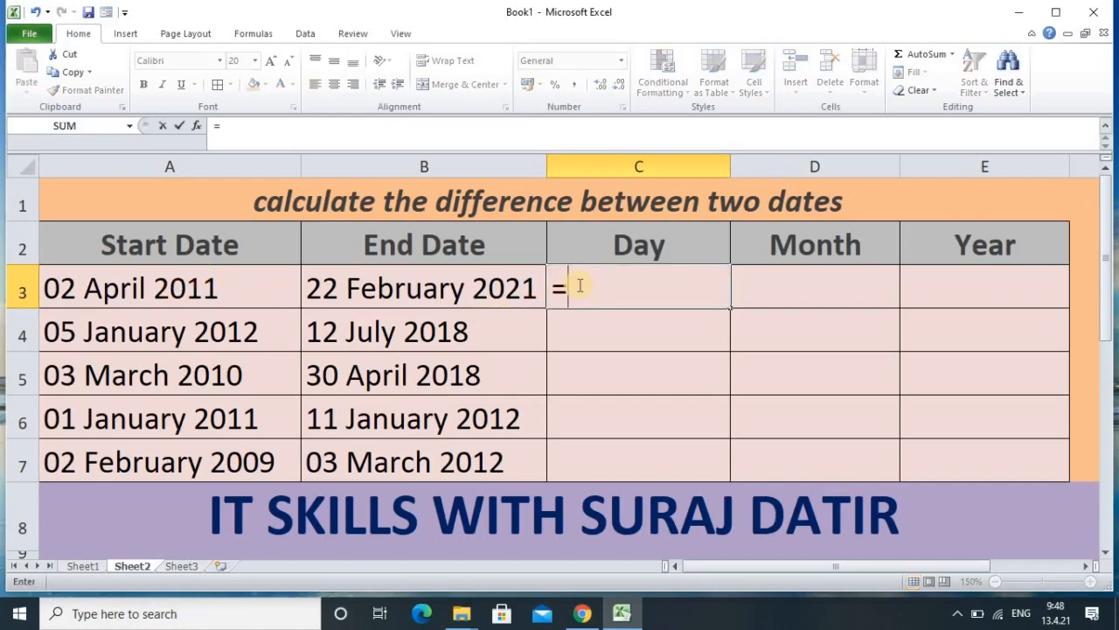
left_click(136, 295)
type("-")
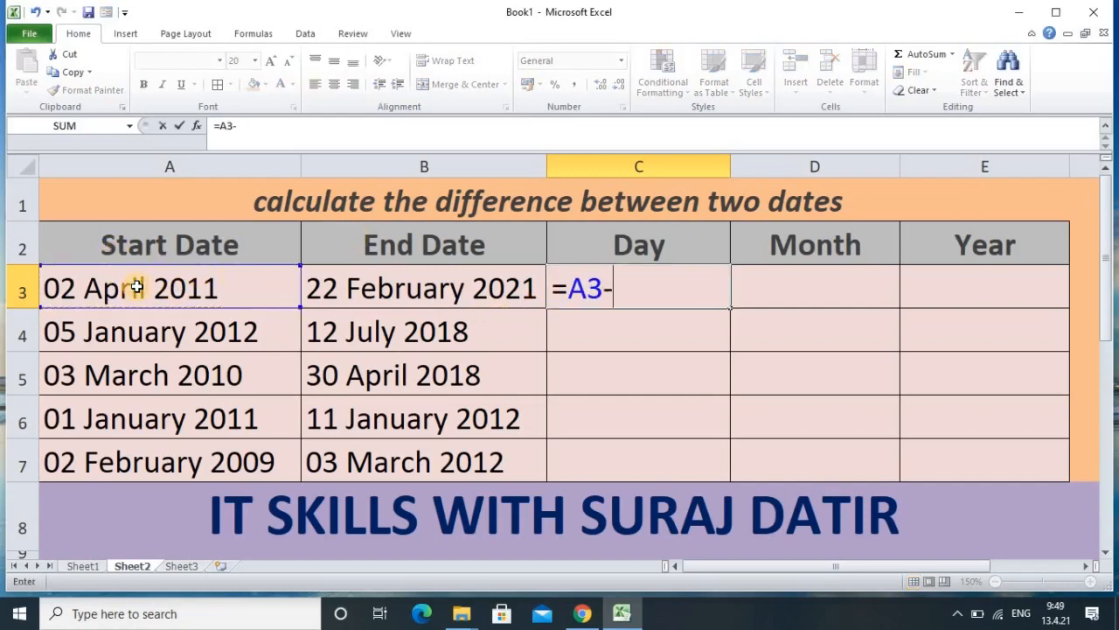
left_click(358, 287)
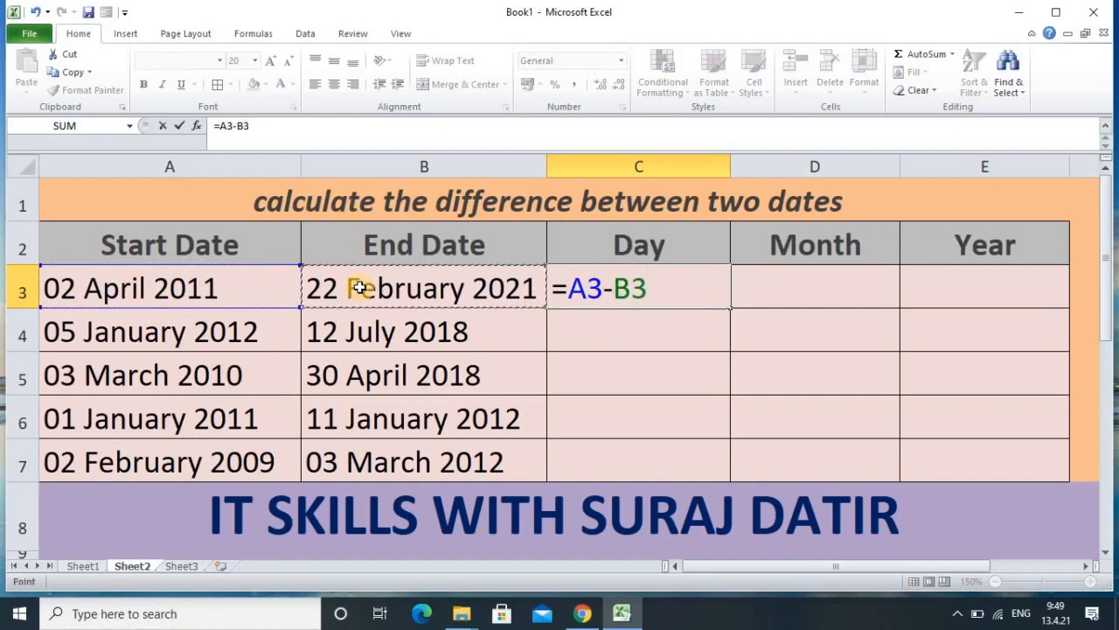
key("Return")
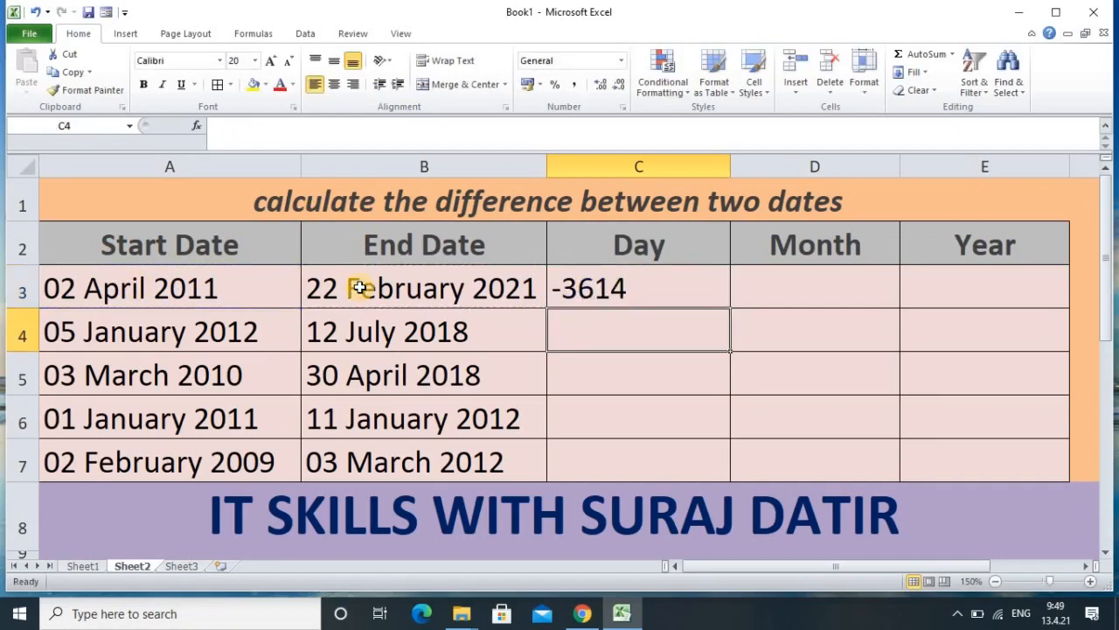
left_click(645, 291)
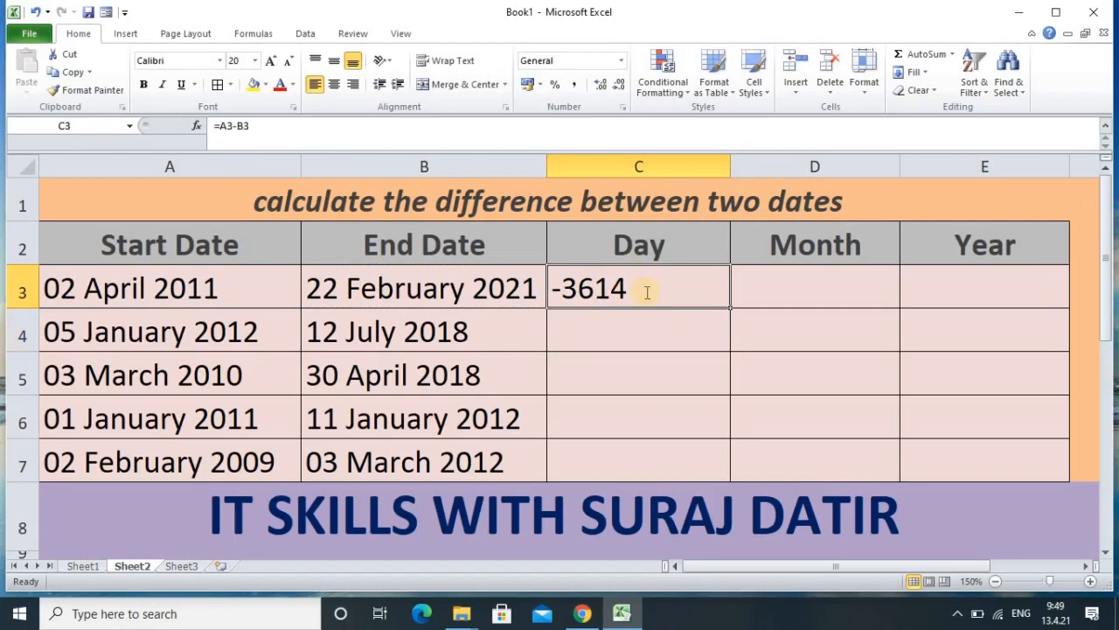
key("BackSpace")
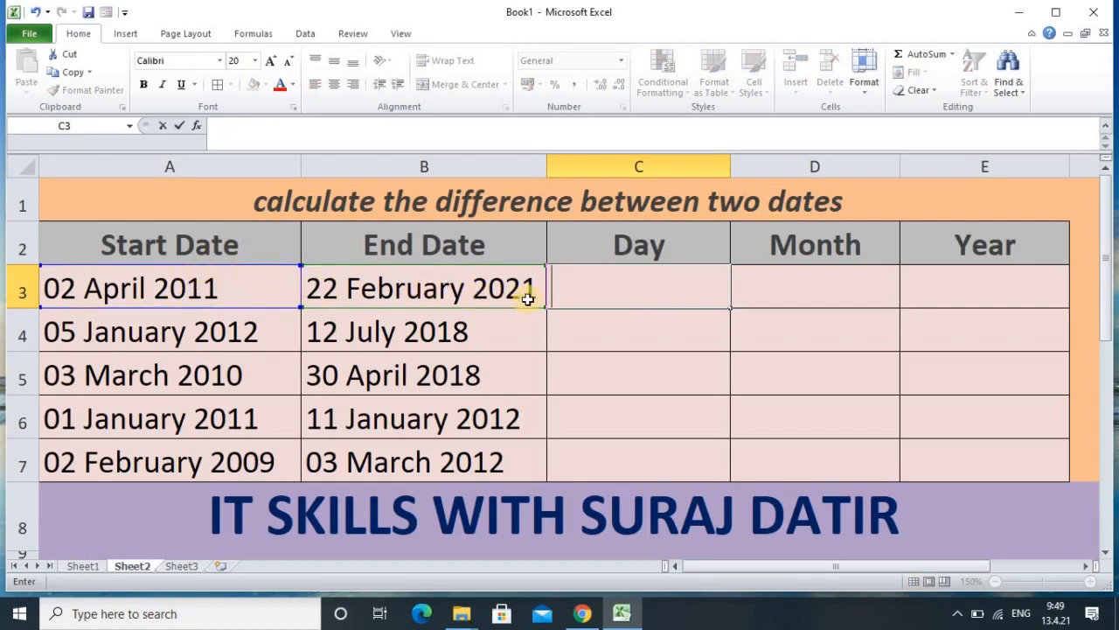
Calculate the day difference in C3 with =datedif(A3,B3,"d") and fill the formula down to C7.
left_click(609, 293)
type("=")
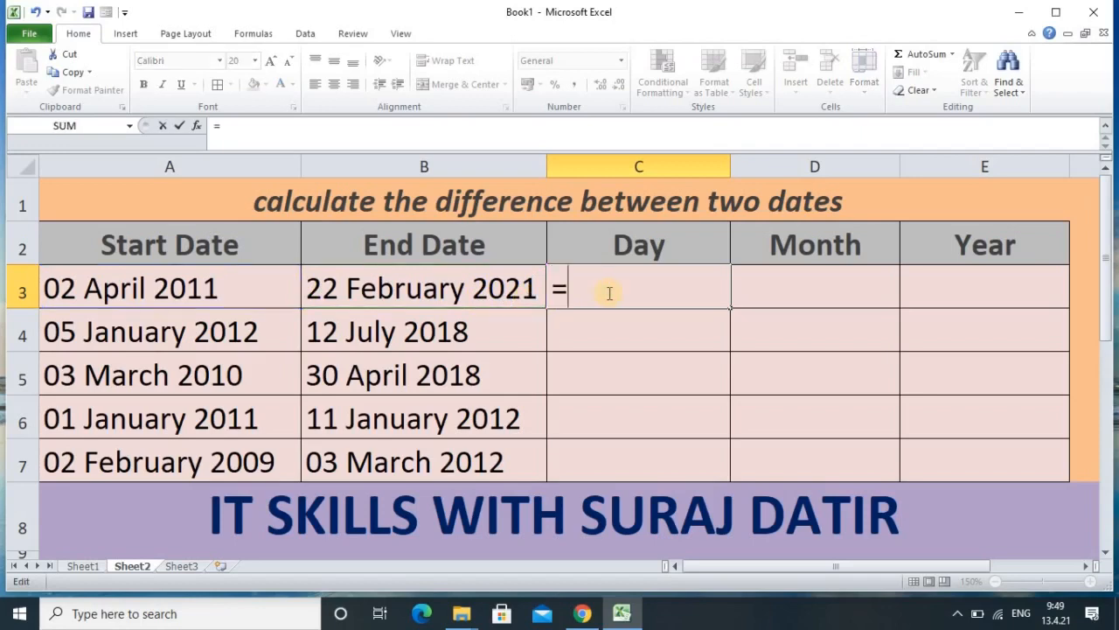
type("da")
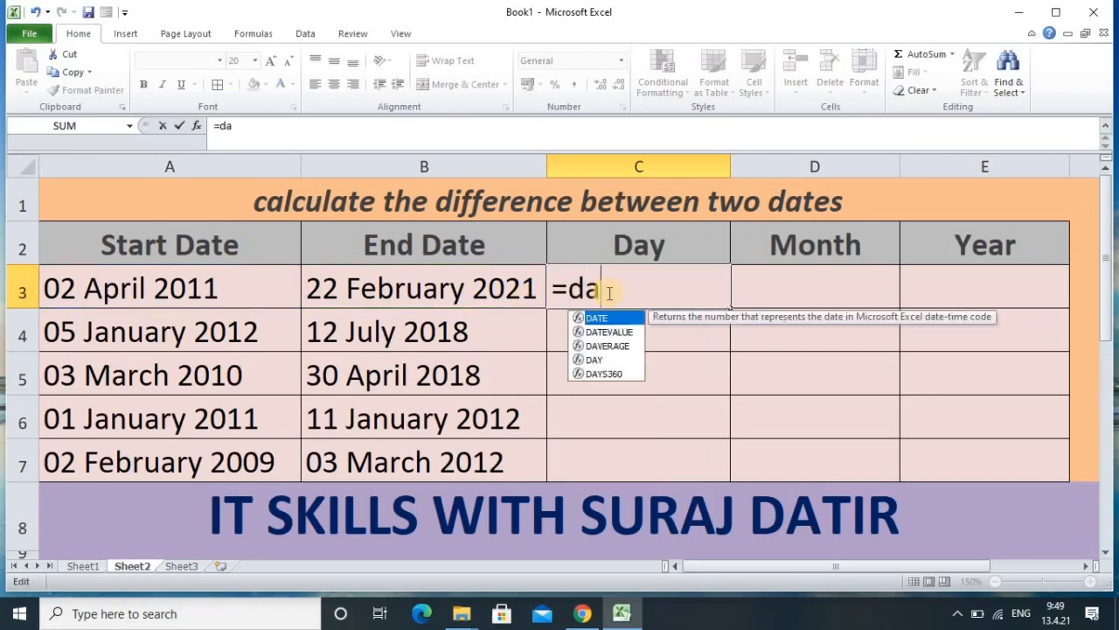
type("tedif")
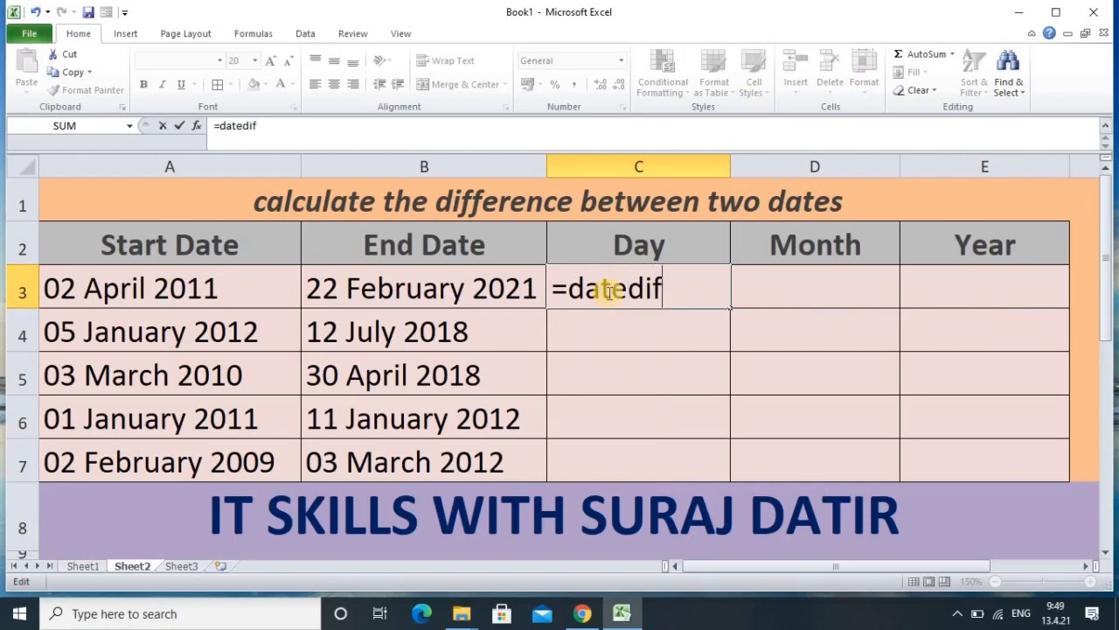
type("(")
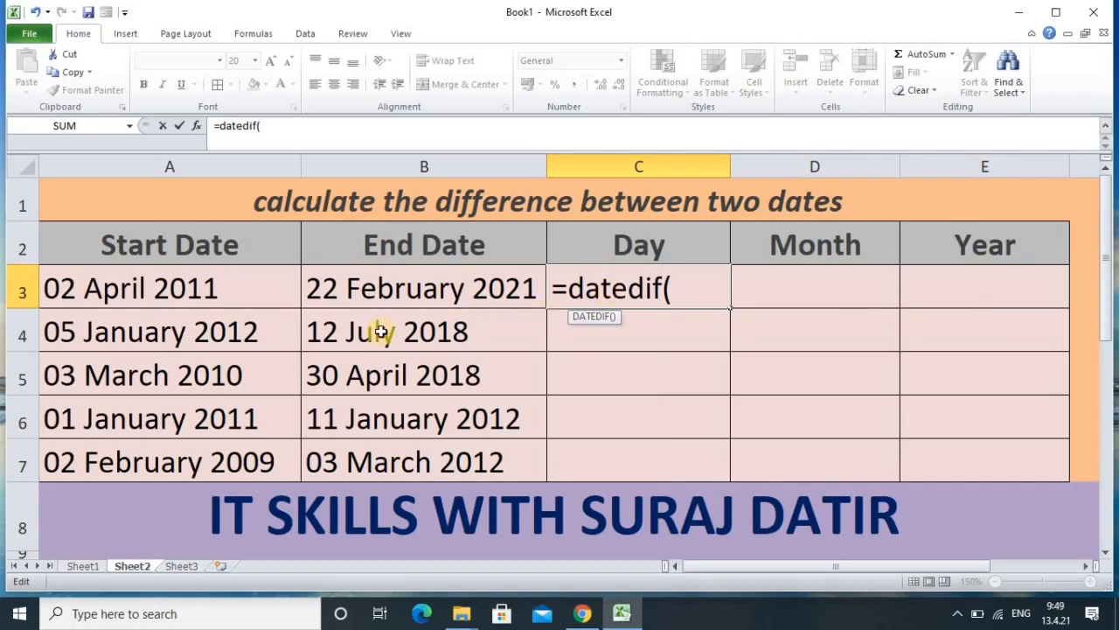
left_click(226, 295)
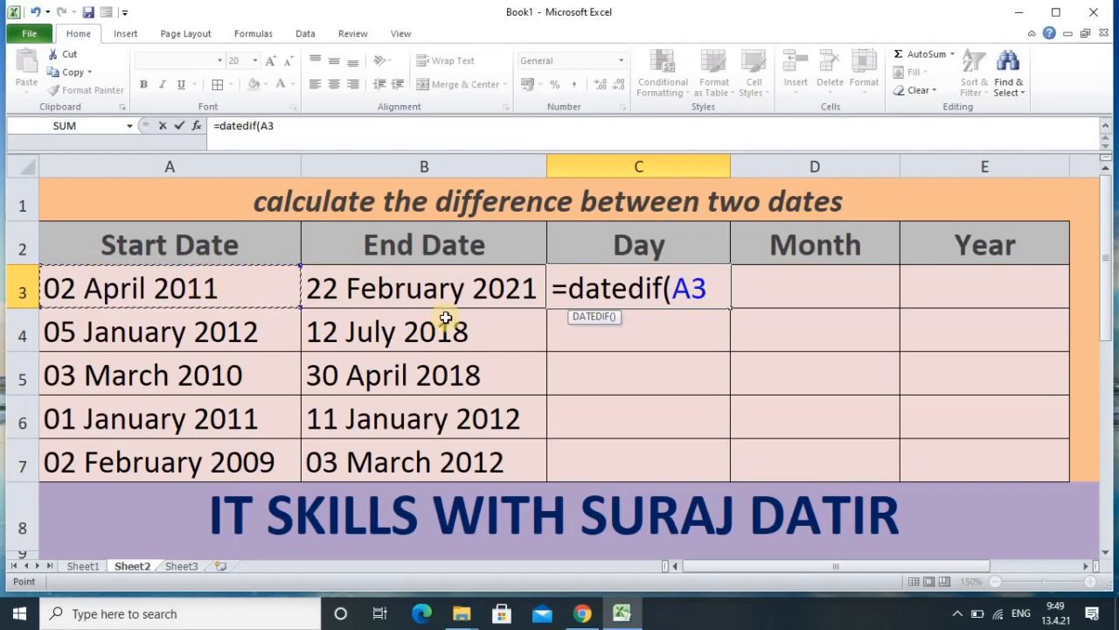
type(",")
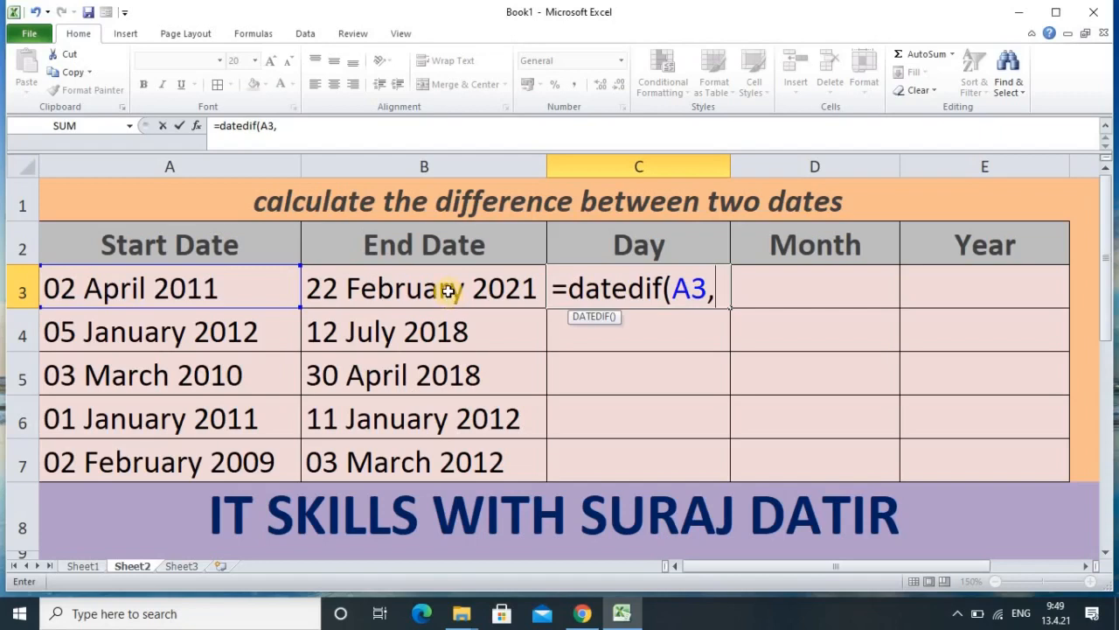
left_click(447, 291)
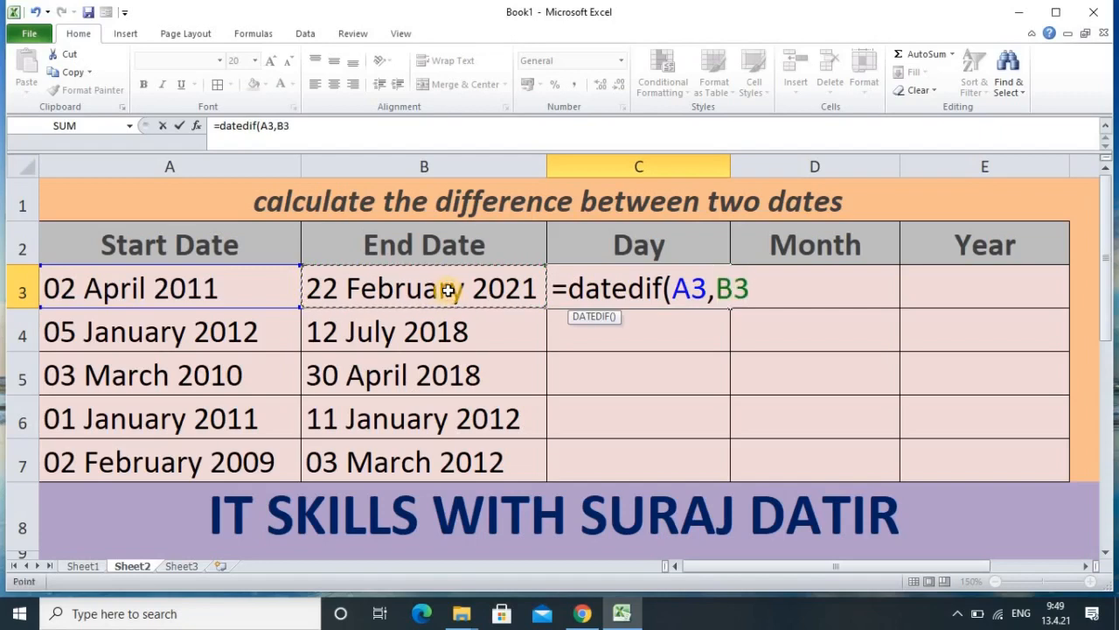
type(",\"d")
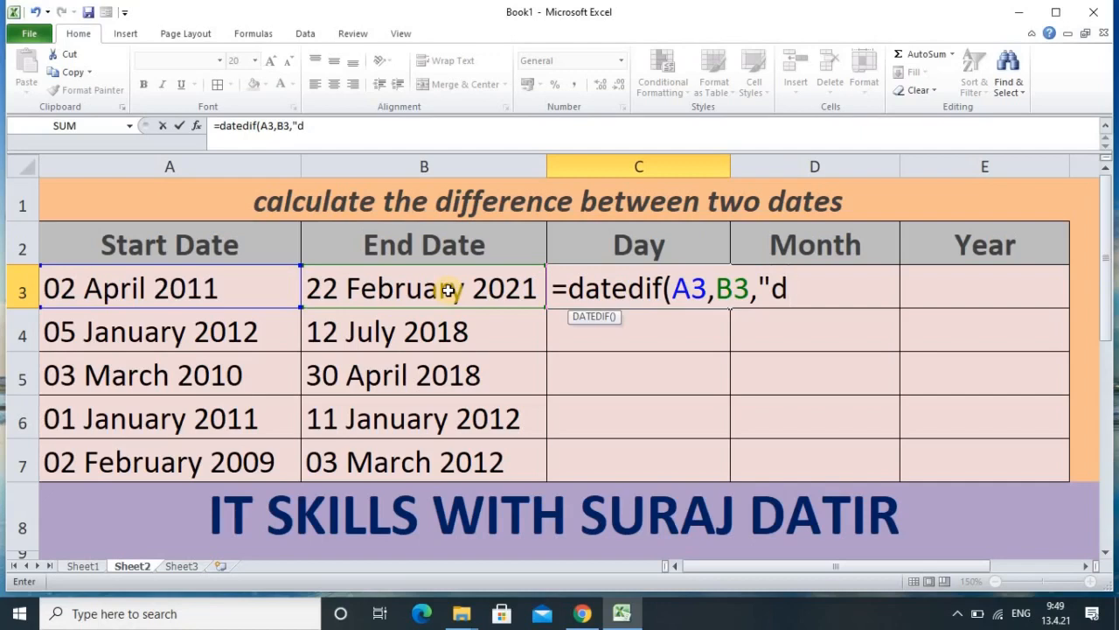
type("\"")
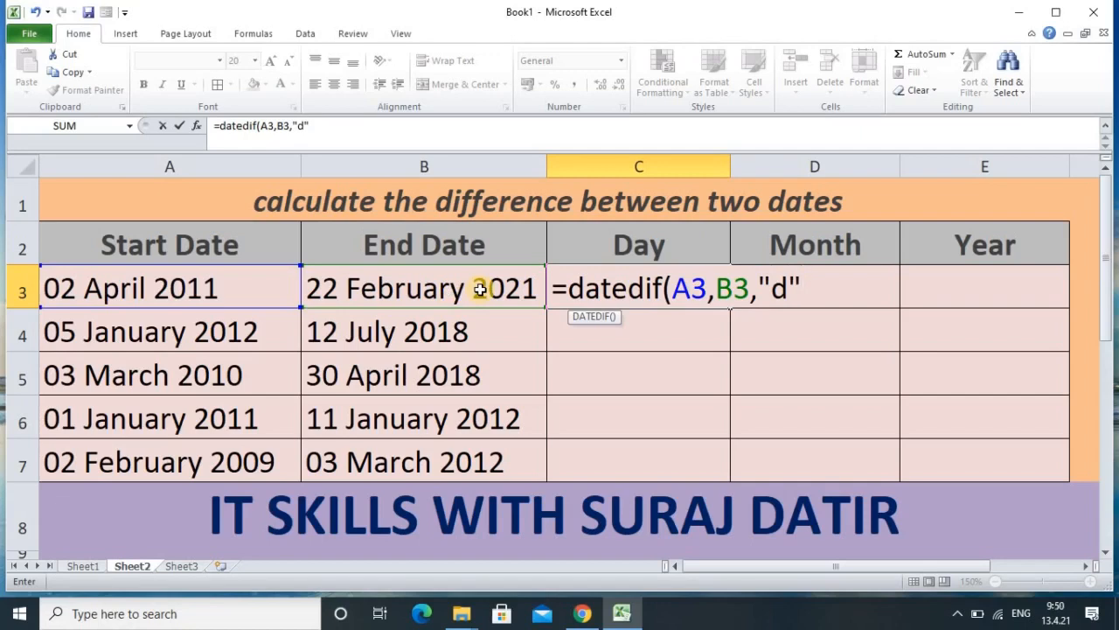
type(")")
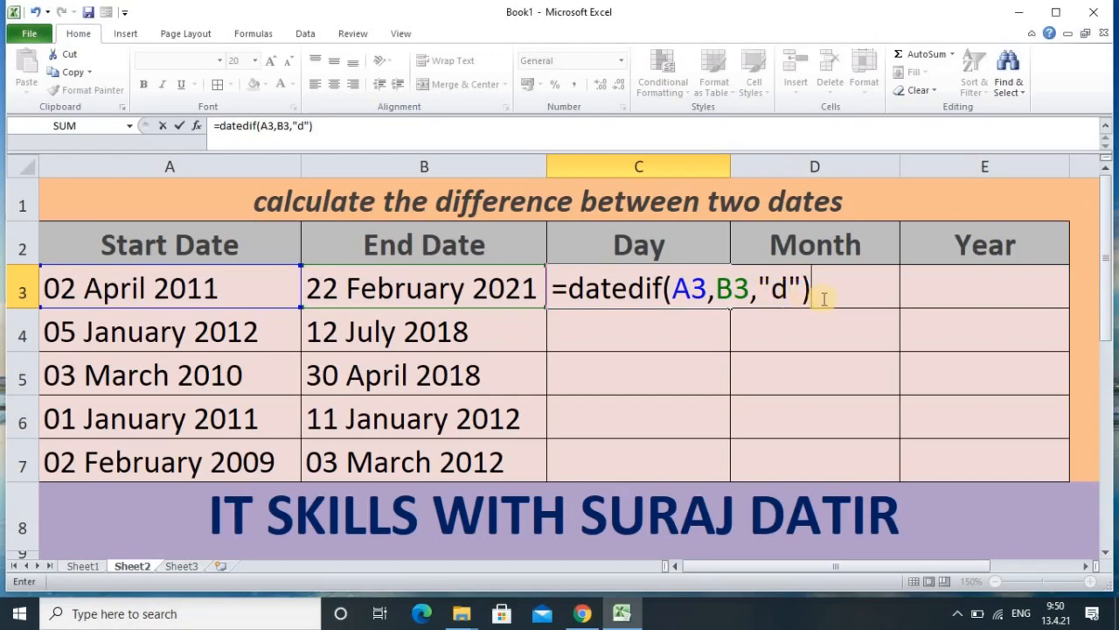
key("Return")
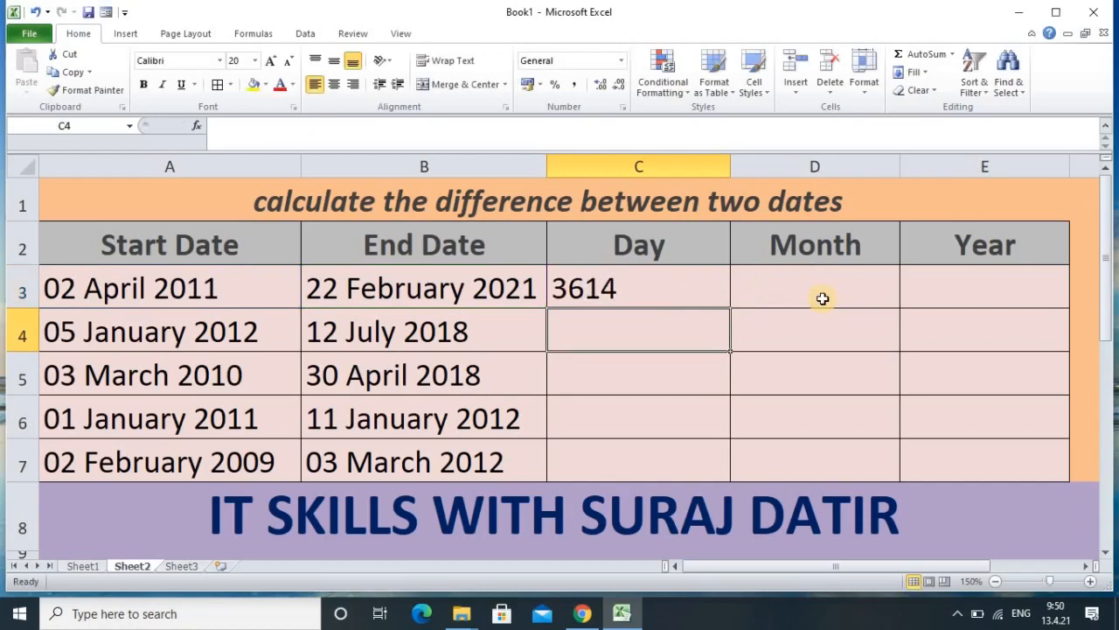
left_click(645, 295)
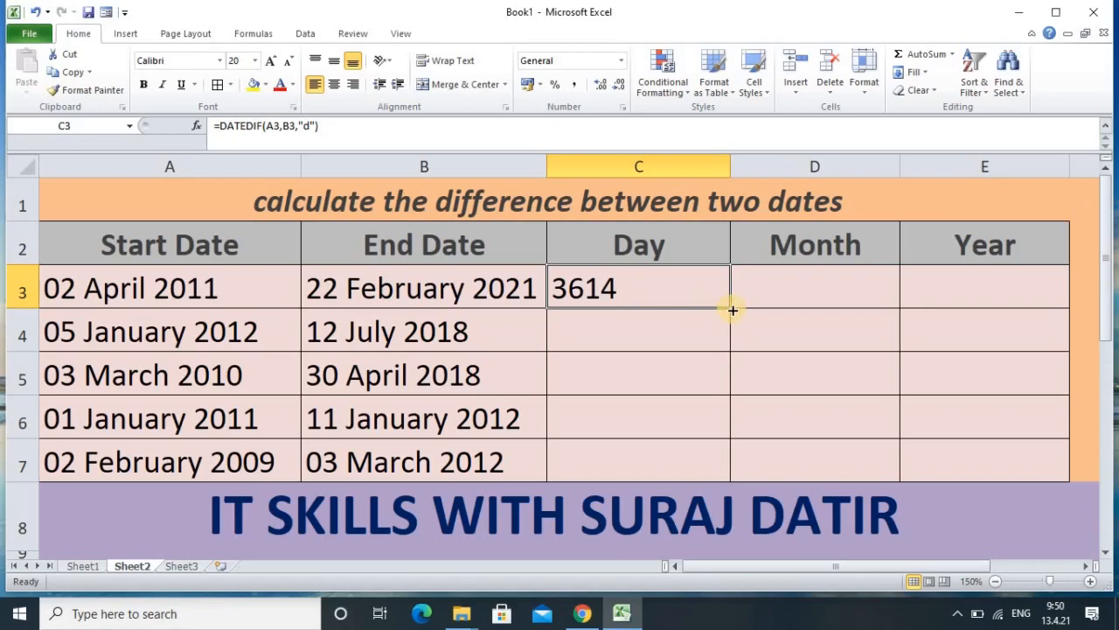
left_click_drag(731, 307, 690, 467)
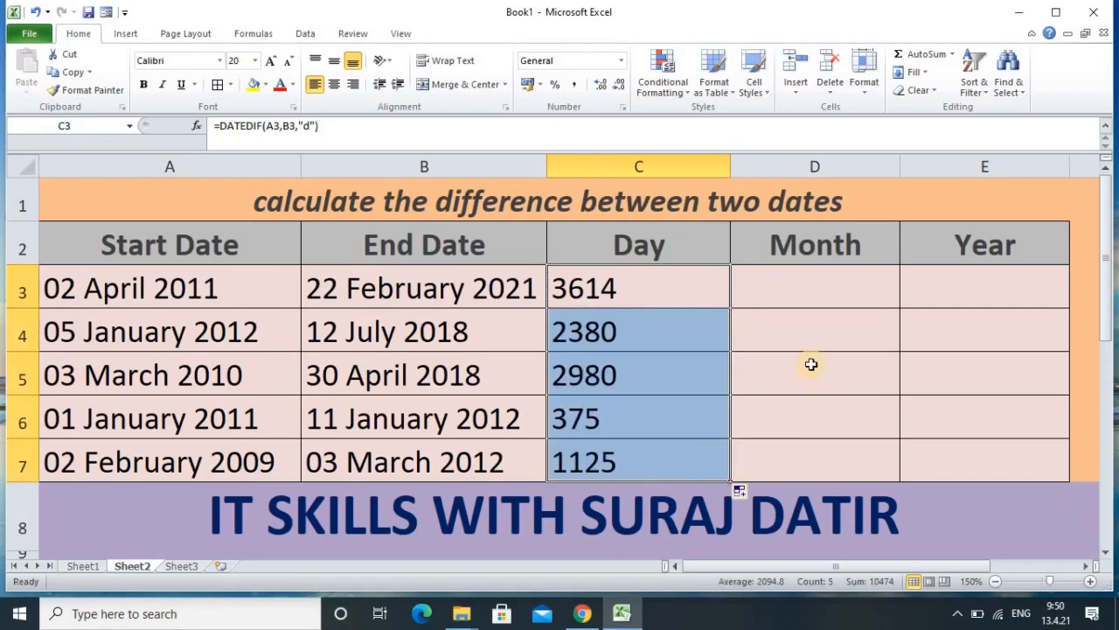
Calculate the month difference in D3 with =datedif(A3,B3,"m") and fill the formula down to D7.
left_click(804, 283)
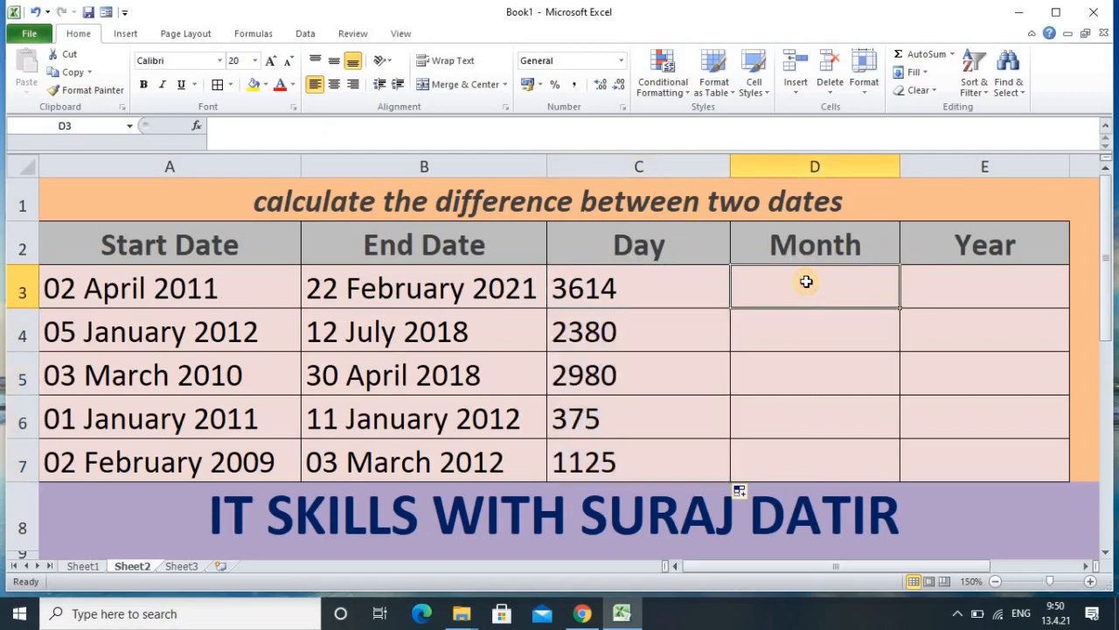
type("=da")
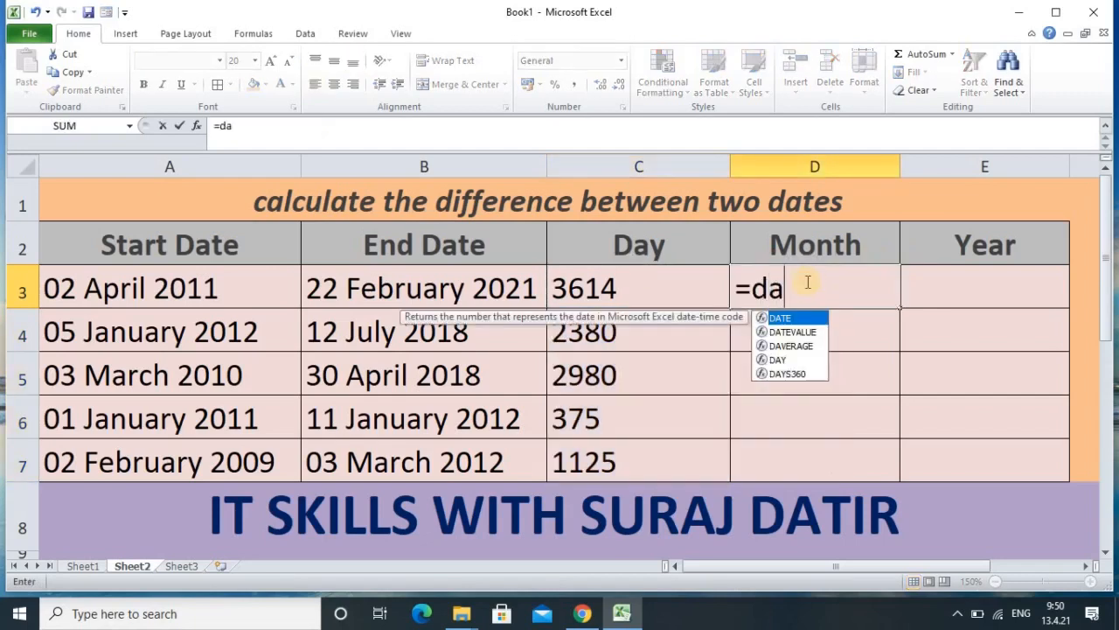
type("ted")
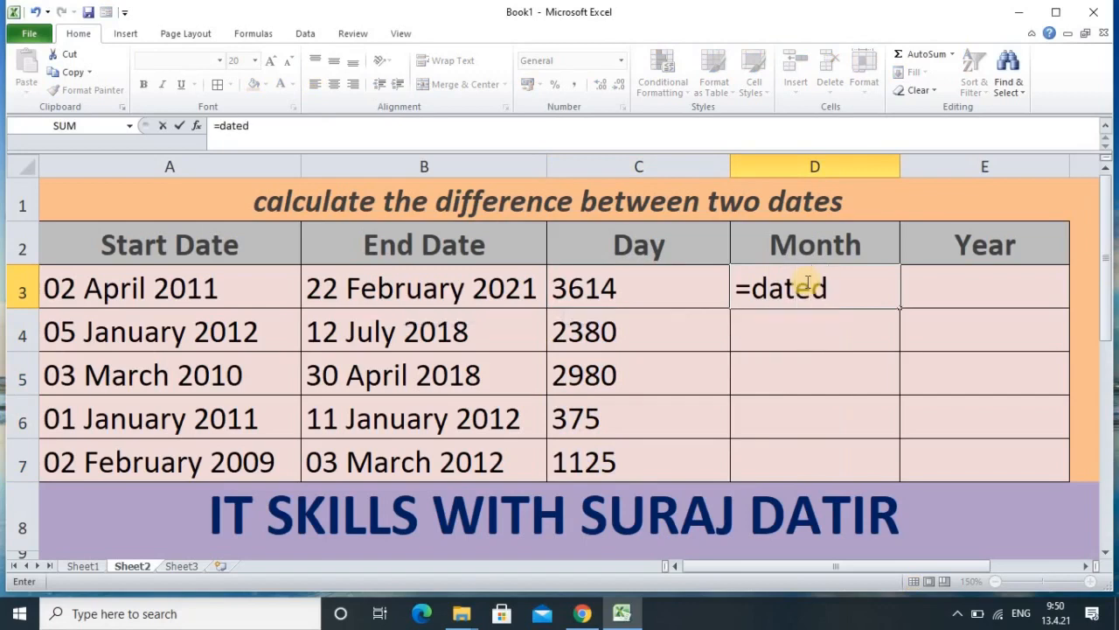
type("if(")
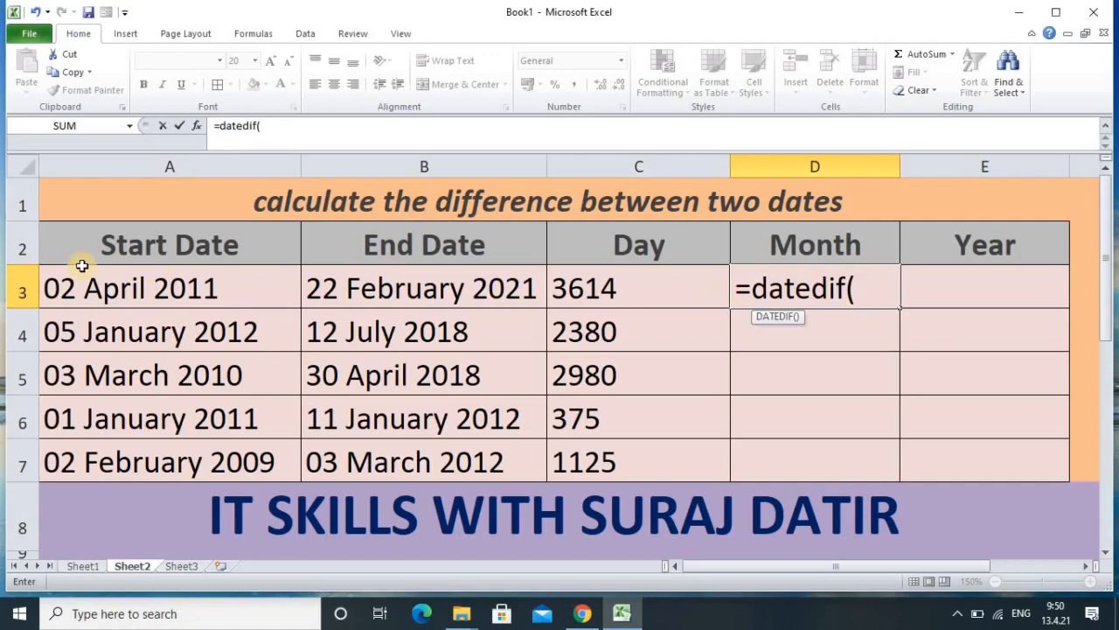
left_click(136, 290)
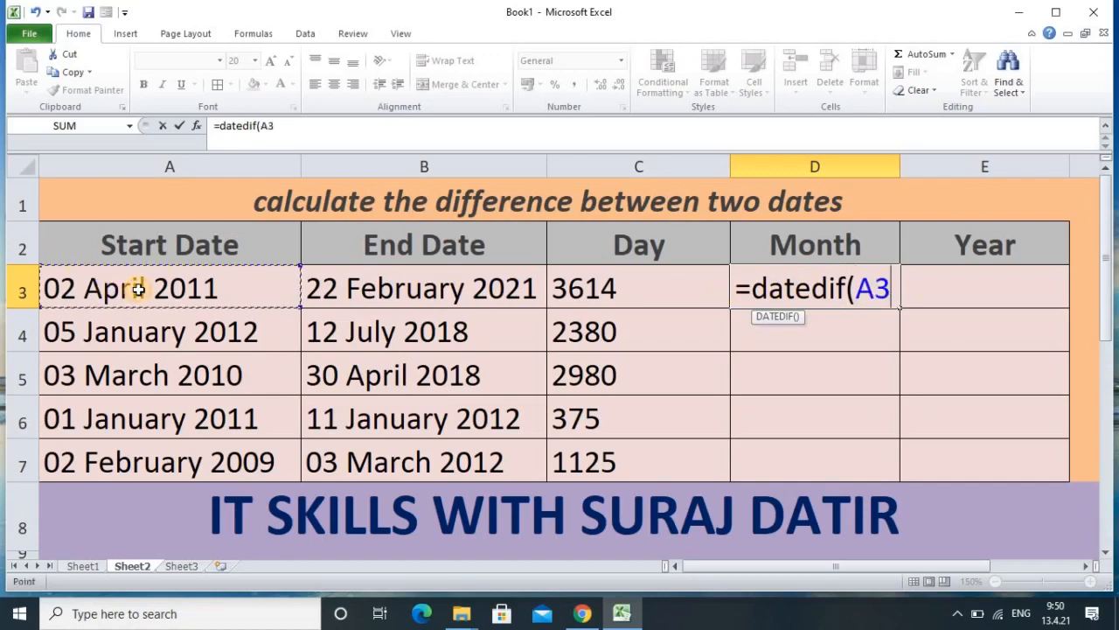
type(",")
left_click(386, 290)
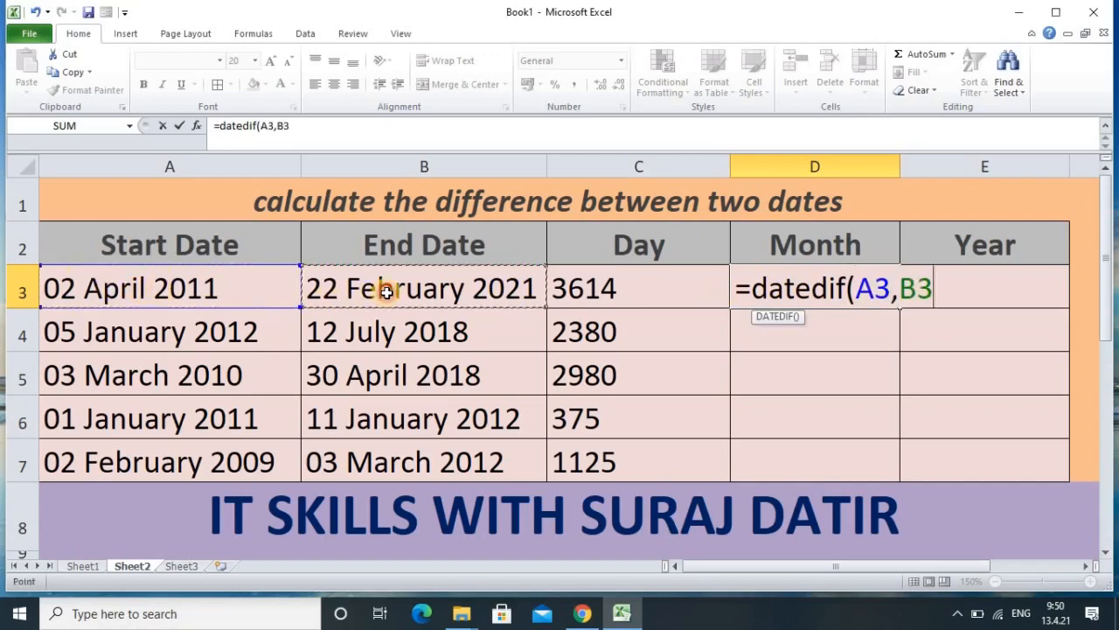
type(",\"")
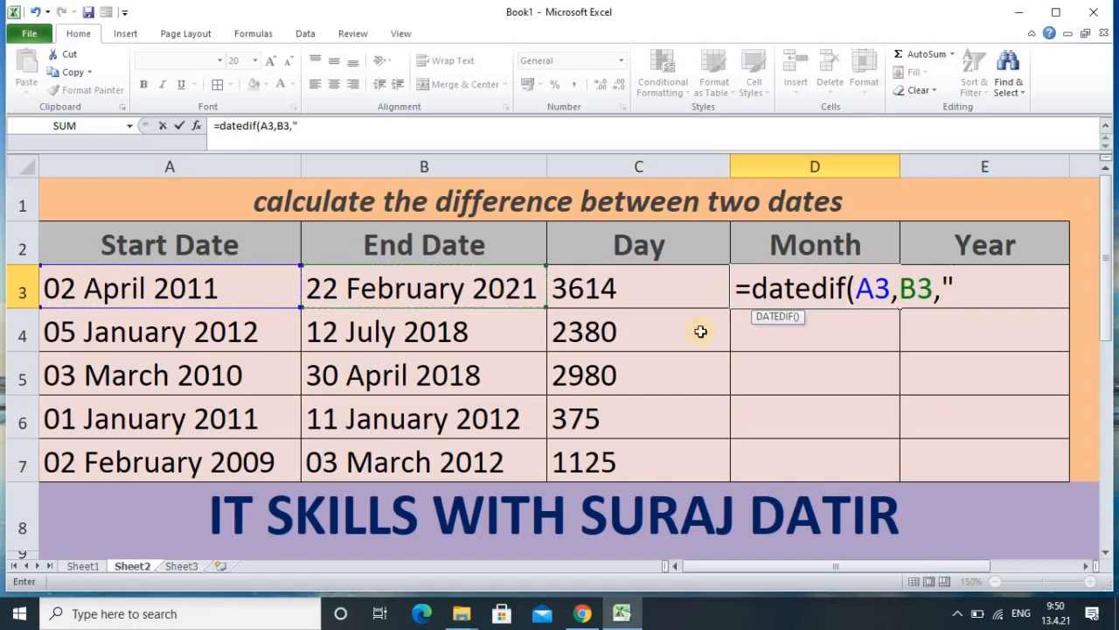
type("m\")")
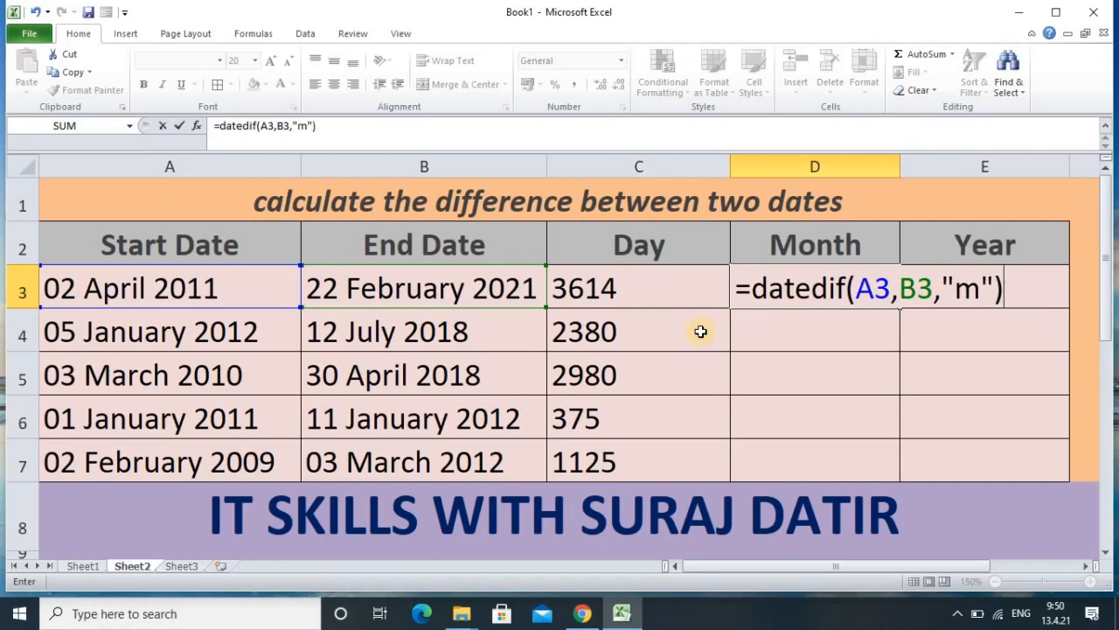
key("Return")
left_click(785, 287)
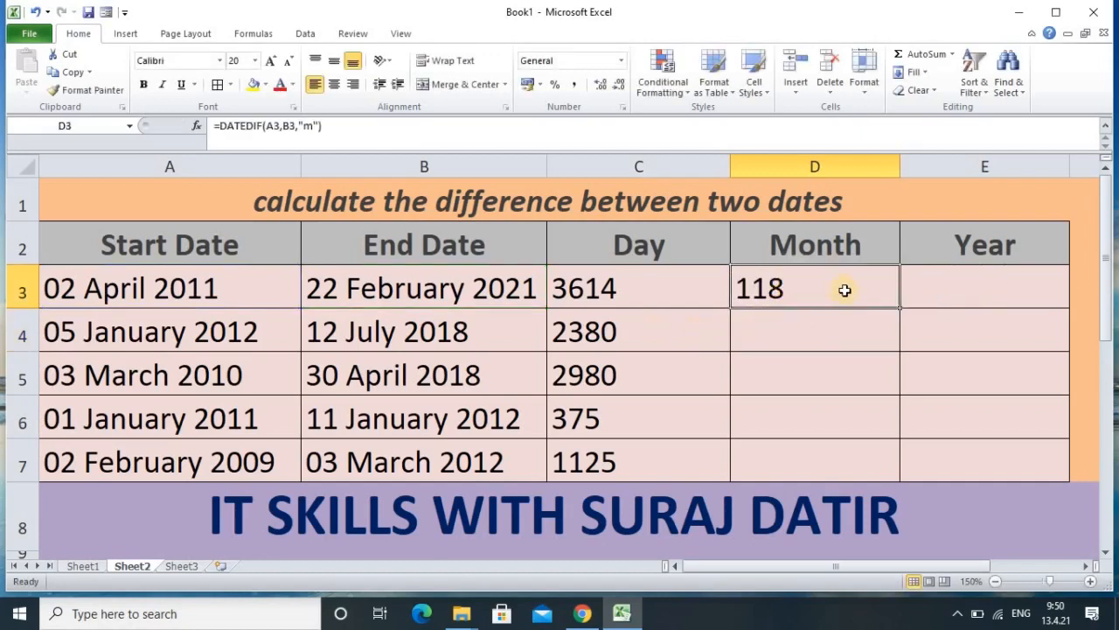
left_click_drag(902, 310, 861, 478)
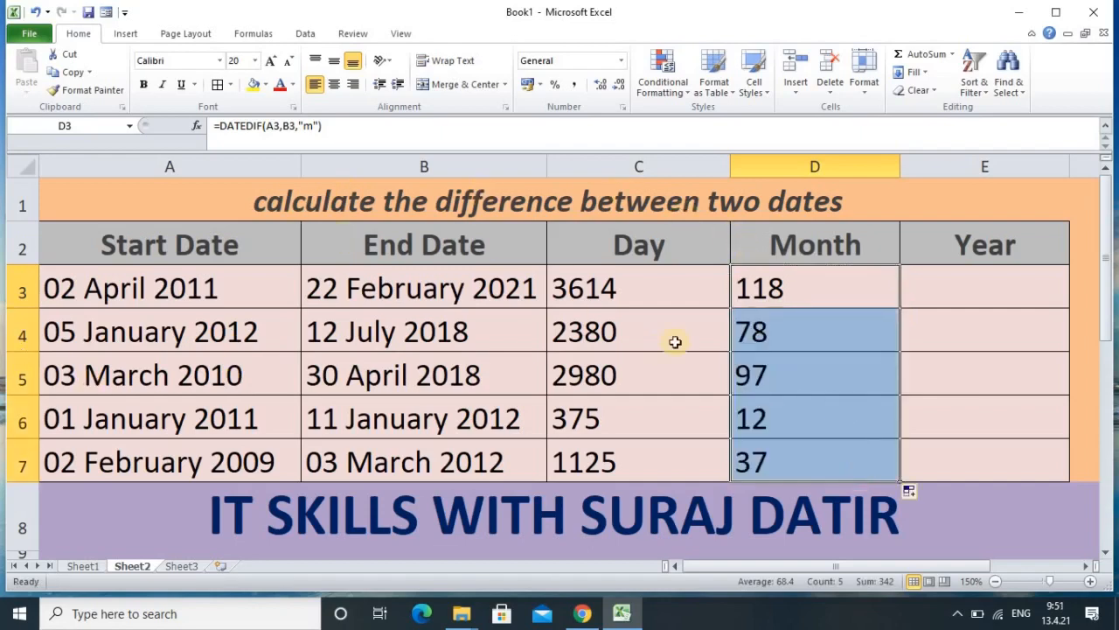
Calculate the year difference in E3 with =datedif(A3,B3,"y") and fill the formula down to E7.
left_click(944, 295)
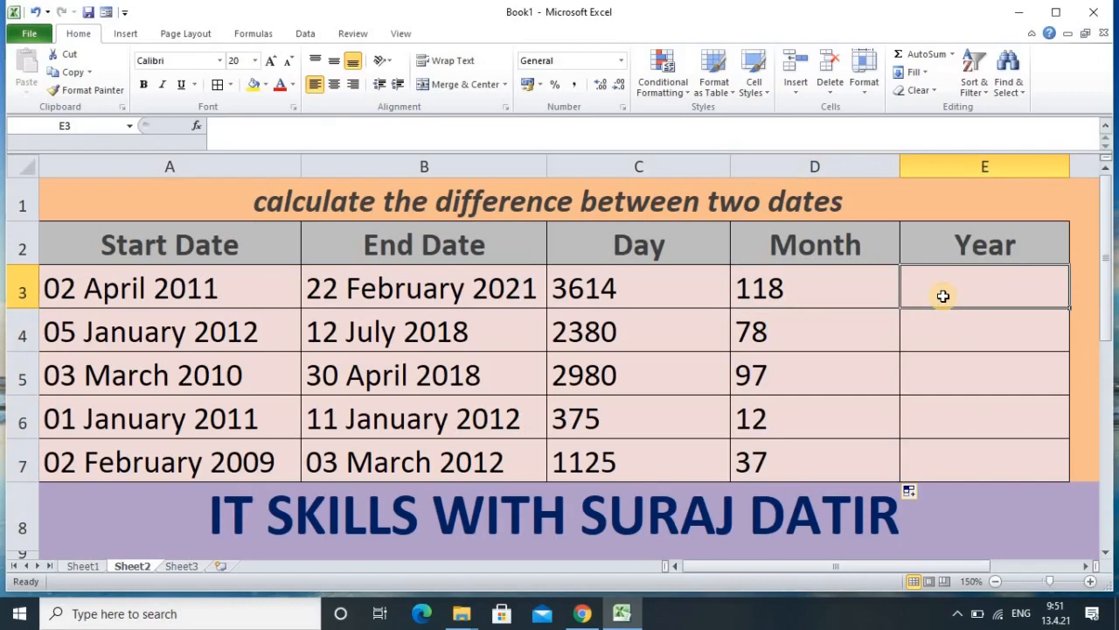
type("=dat")
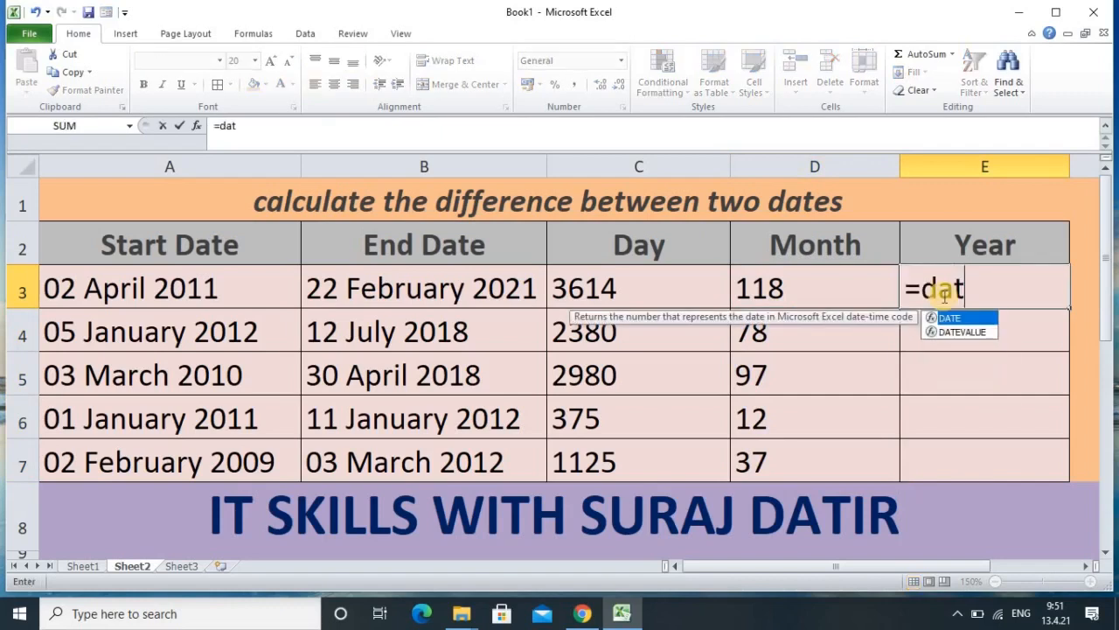
type("edi")
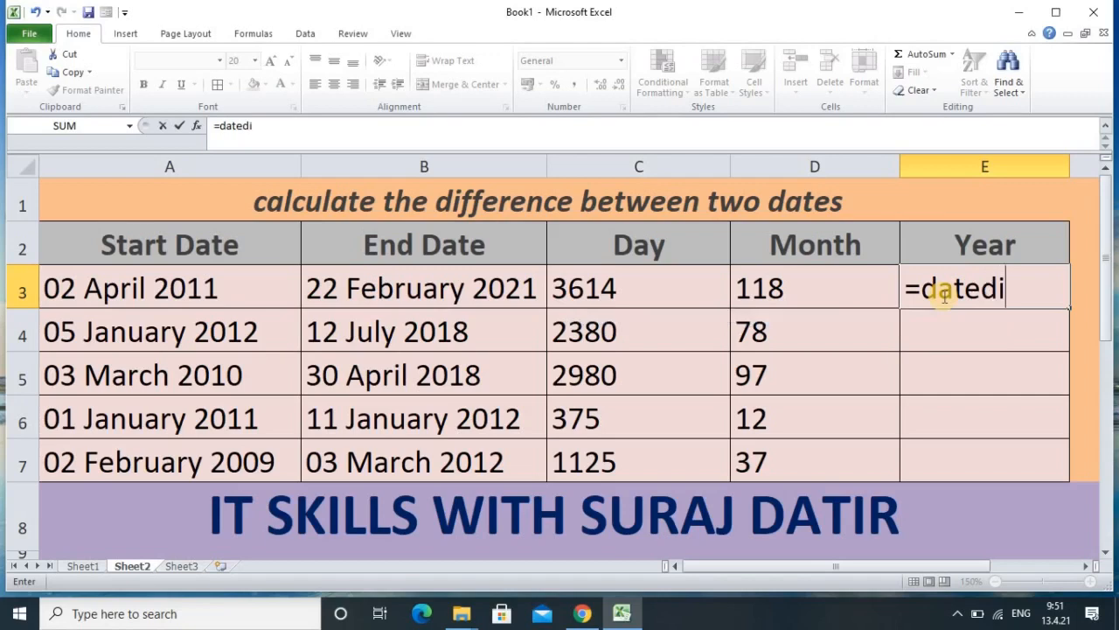
type("f(")
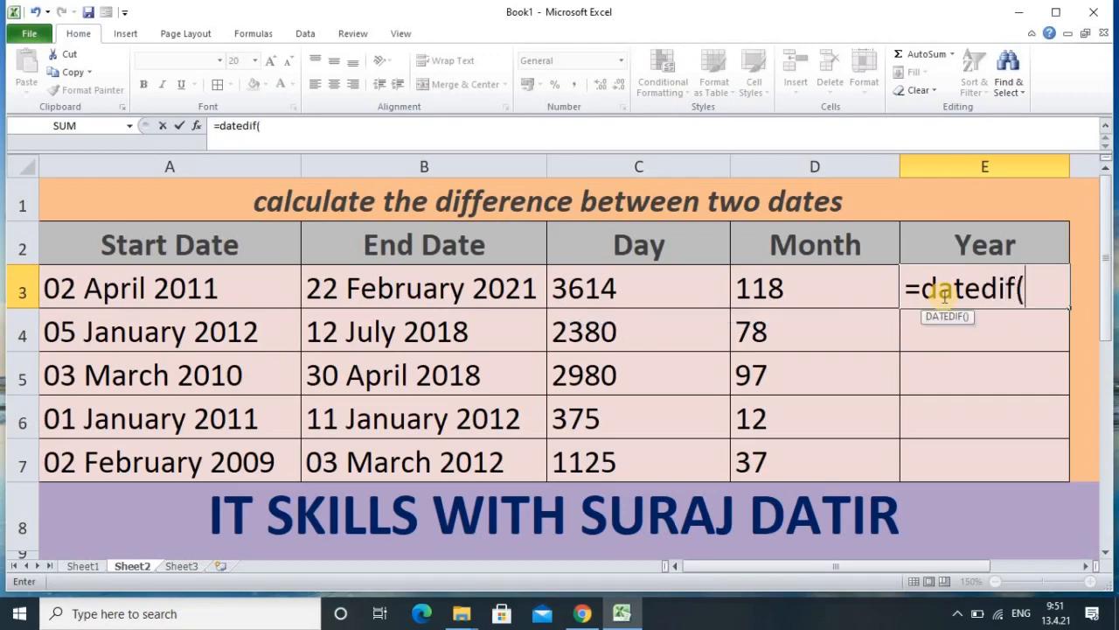
left_click(167, 278)
type(",")
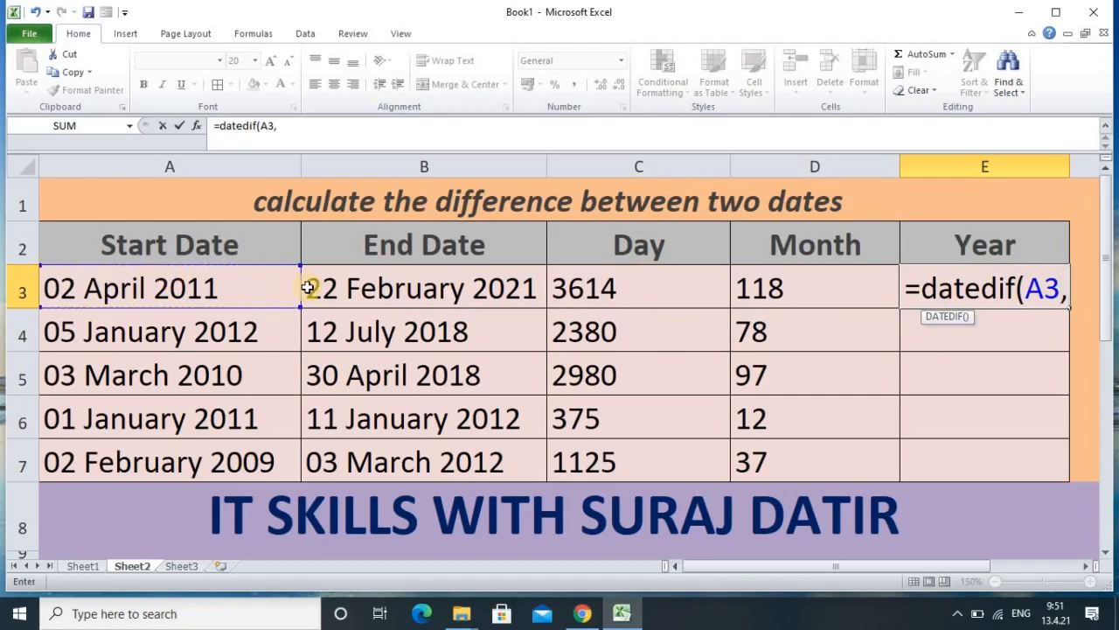
left_click(359, 292)
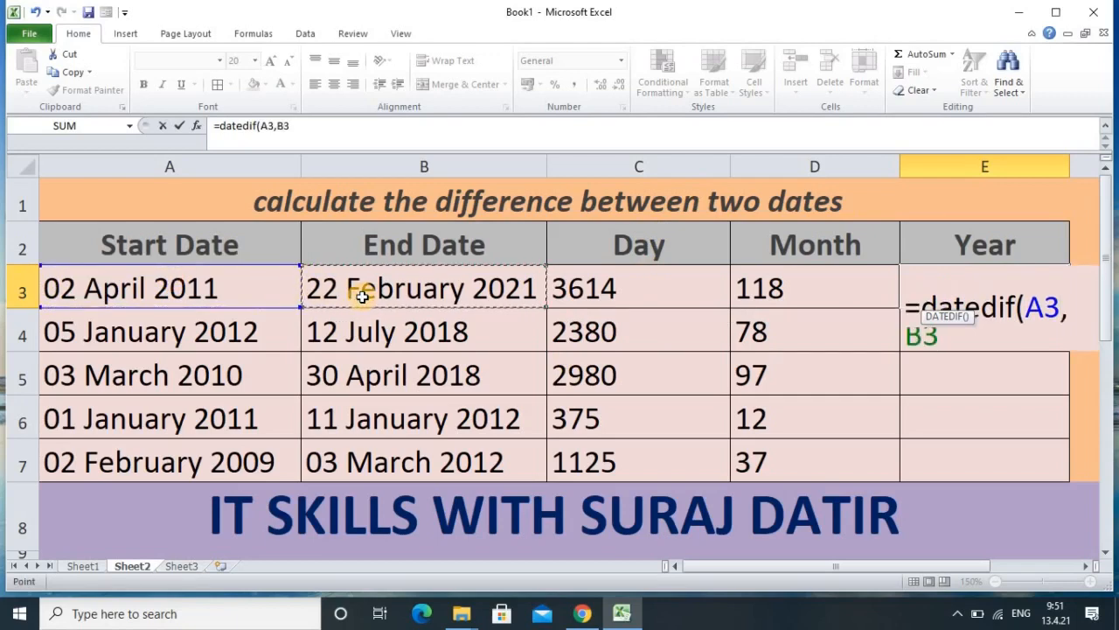
type(",")
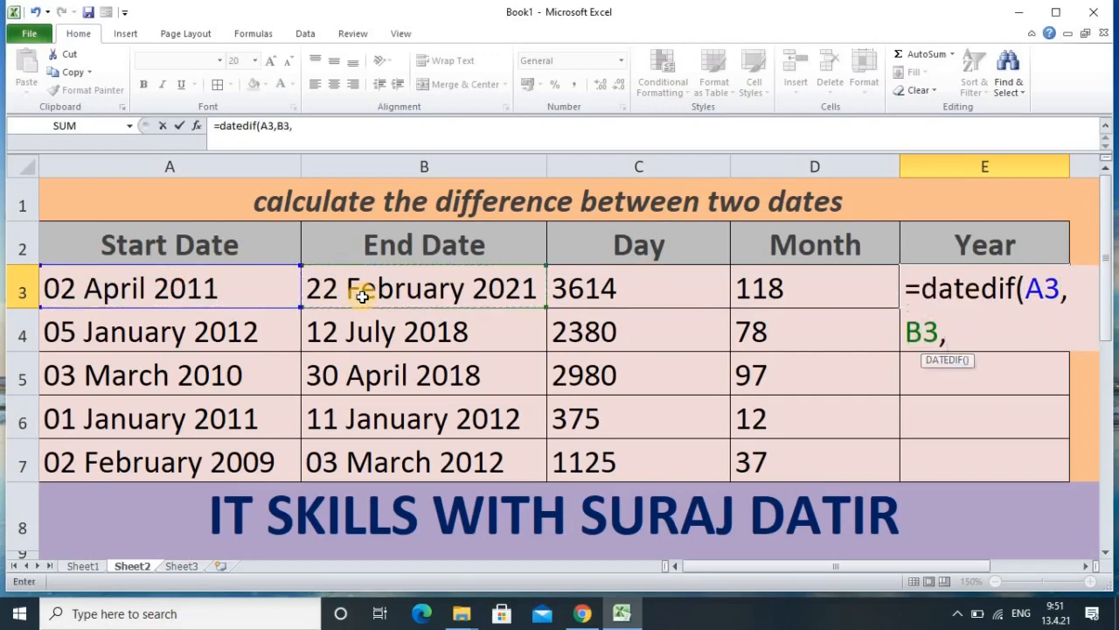
type("\"y\"")
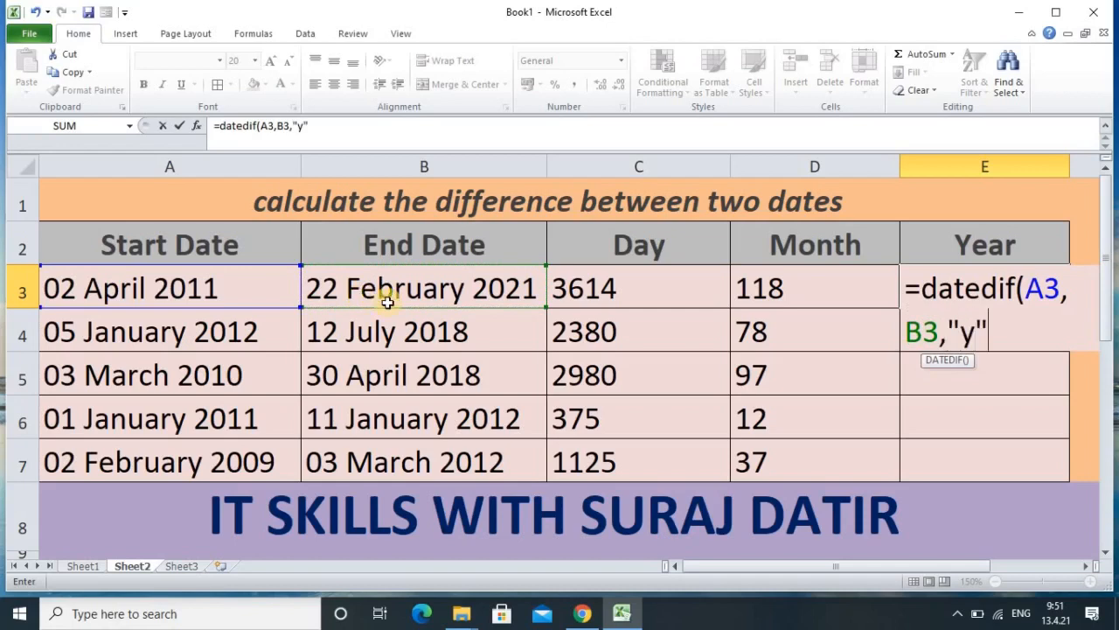
type(")")
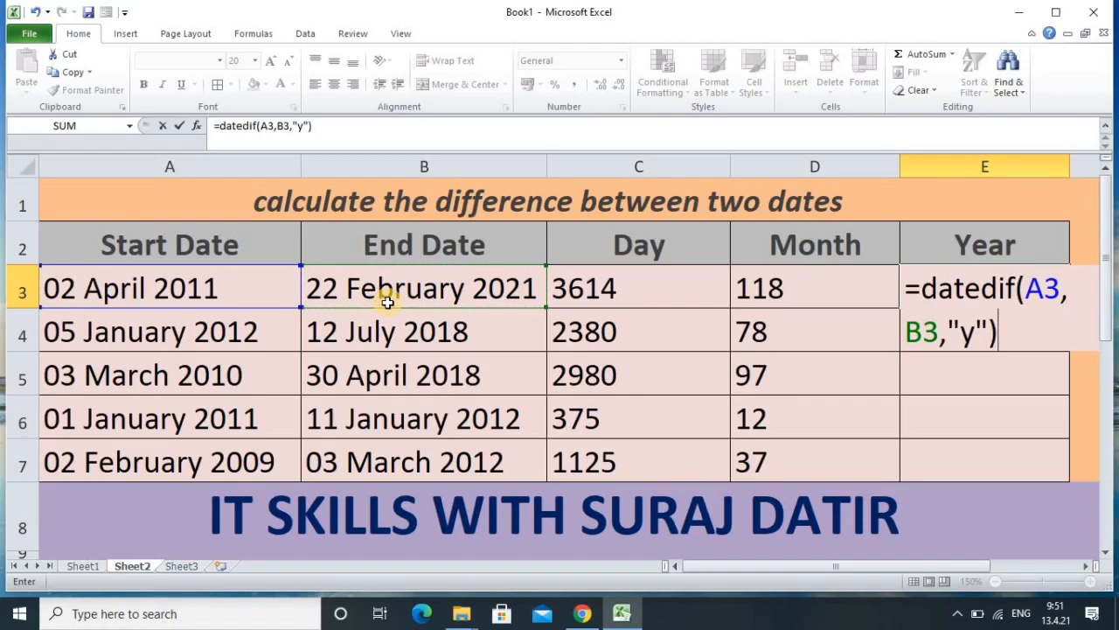
key("Return")
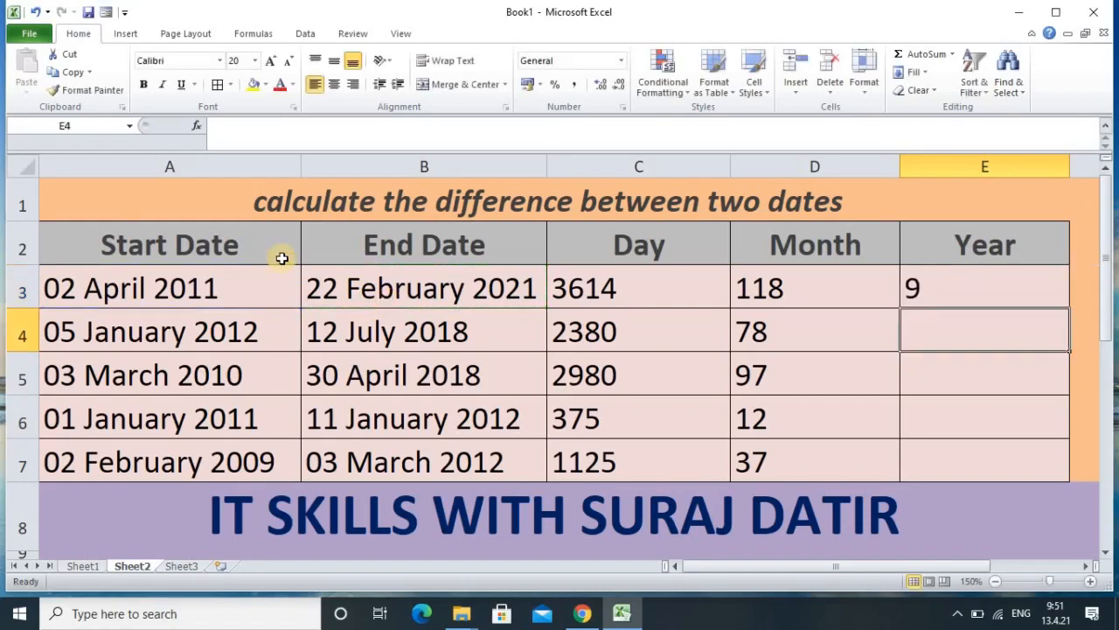
left_click(1014, 286)
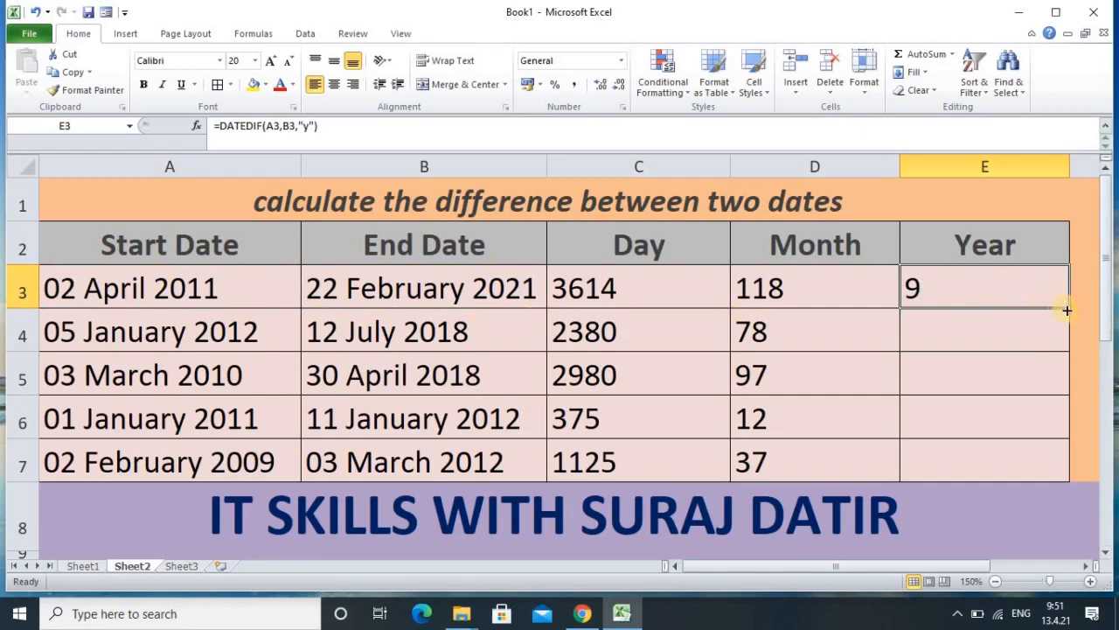
left_click_drag(1069, 308, 1049, 480)
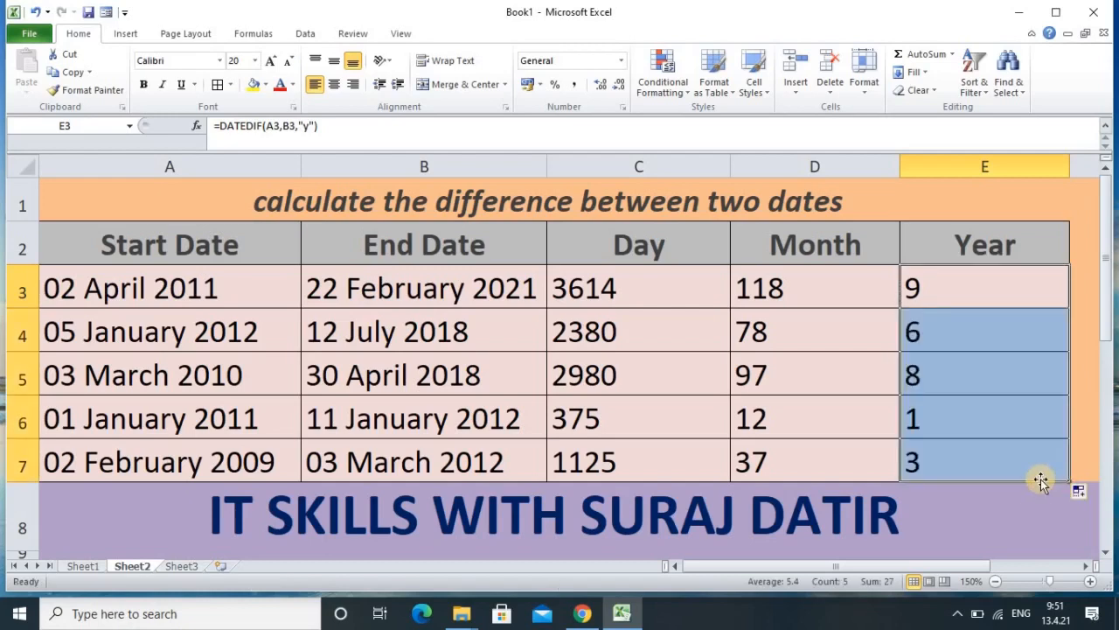